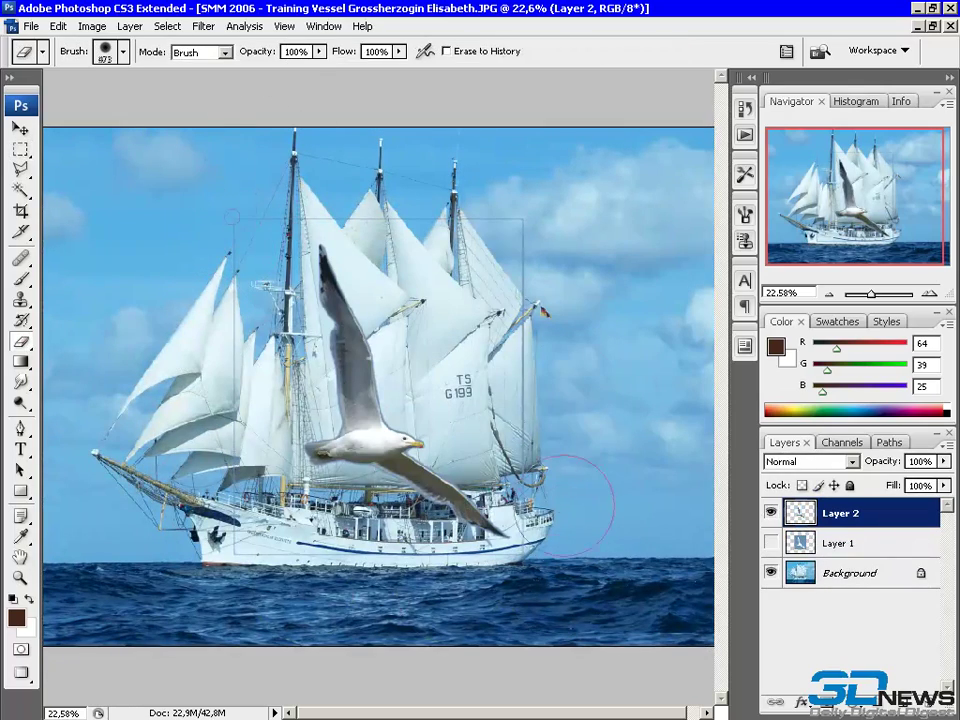
- Move the seagull into the open sky behind the ship's stern and scale it down proportionally
{"action": "key", "text": "v"}
{"action": "mouse_move", "coordinate": [360, 451]}
{"action": "left_mouse_down"}
{"action": "mouse_move", "coordinate": [445, 338]}
{"action": "mouse_move", "coordinate": [555, 323]}
{"action": "left_mouse_up"}
{"action": "key", "text": "ctrl+t"}
{"action": "left_click_drag", "start_coordinate": [486, 87], "coordinate": [571, 158]}
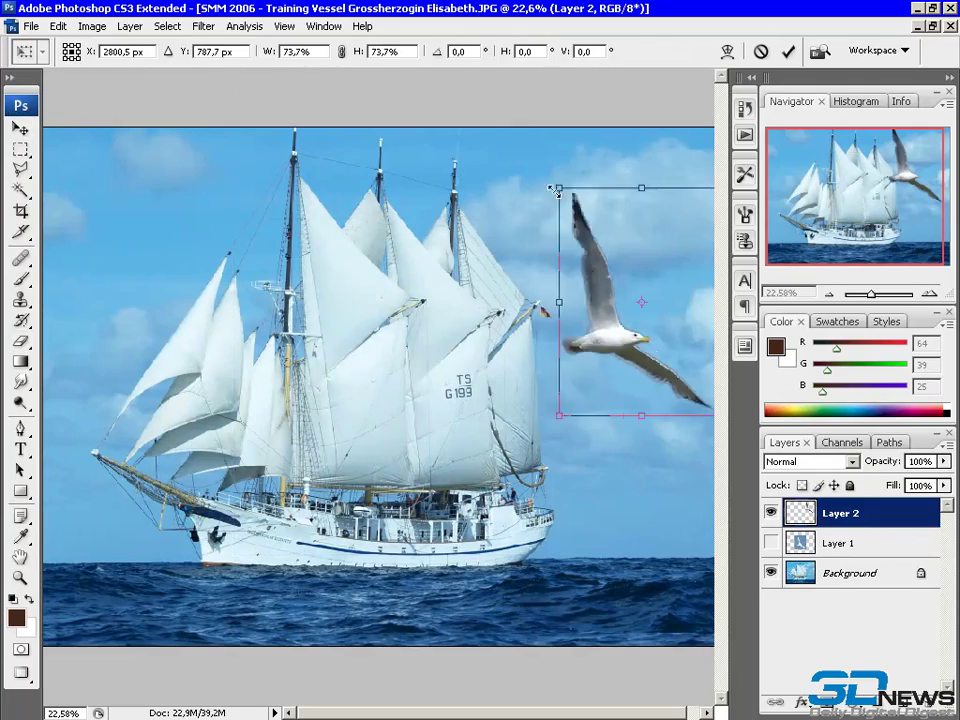
{"action": "left_click_drag", "start_coordinate": [747, 400], "coordinate": [685, 336]}
{"action": "key", "text": "Return"}
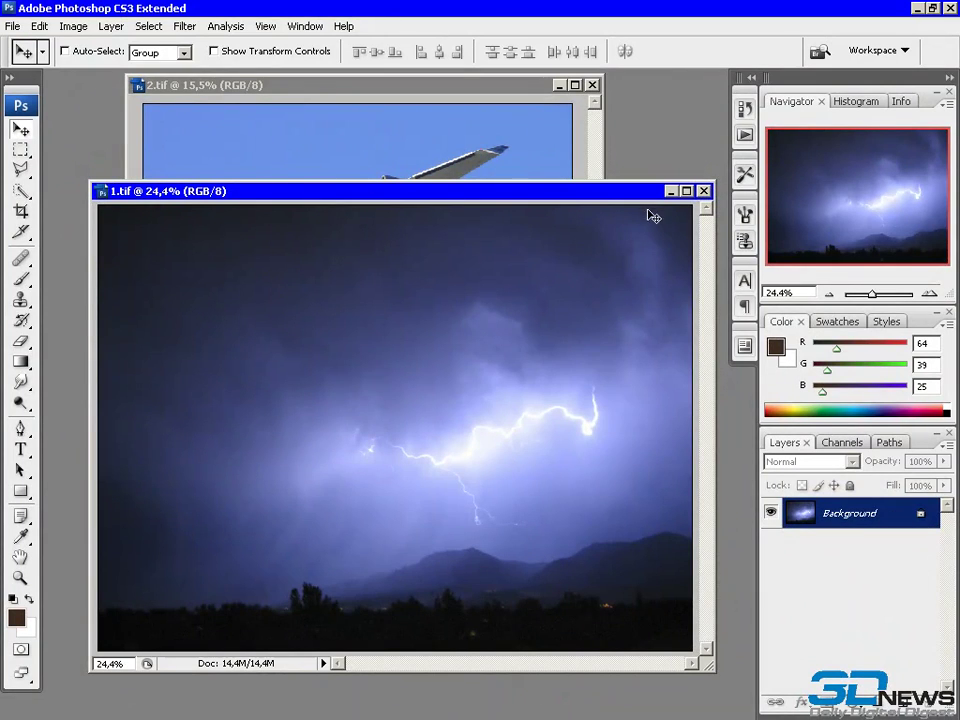
- Bring the airplane image 2.tif in front of the lightning image and maximize its window
{"action": "left_click_drag", "start_coordinate": [640, 200], "coordinate": [640, 238]}
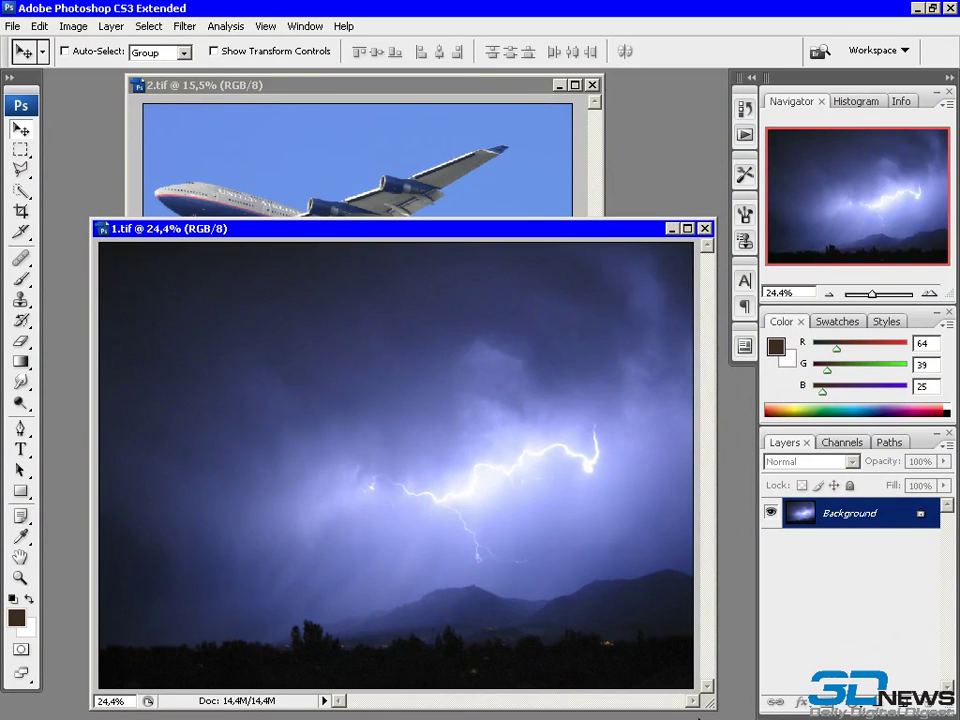
{"action": "left_click", "coordinate": [368, 212]}
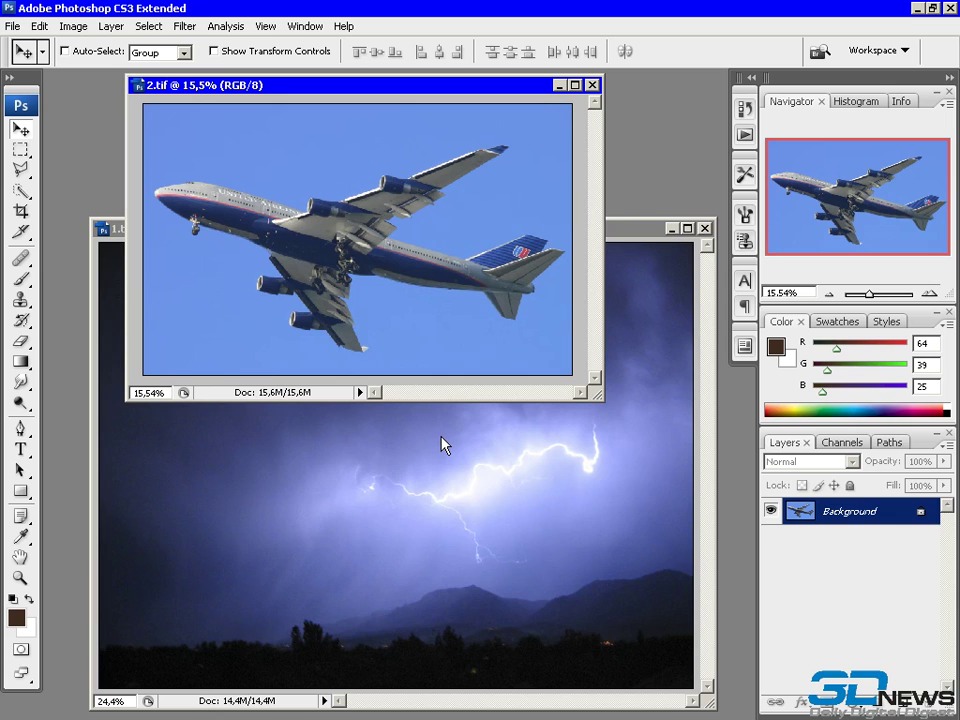
{"action": "double_click", "coordinate": [318, 87]}
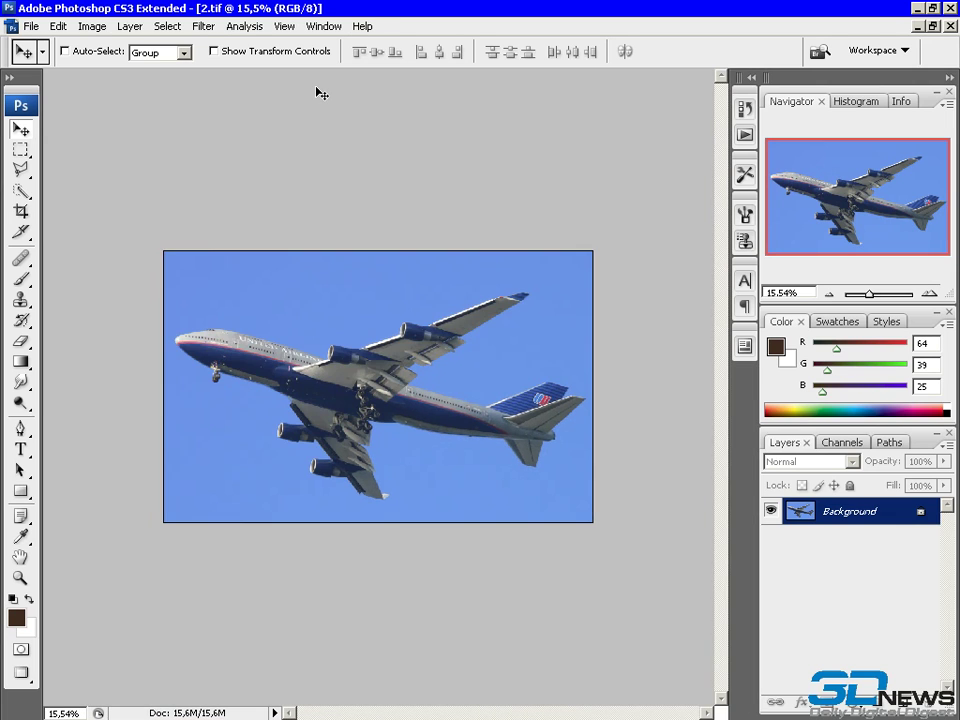
{"action": "scroll", "coordinate": [306, 272], "scroll_direction": "up", "scroll_amount": 5}
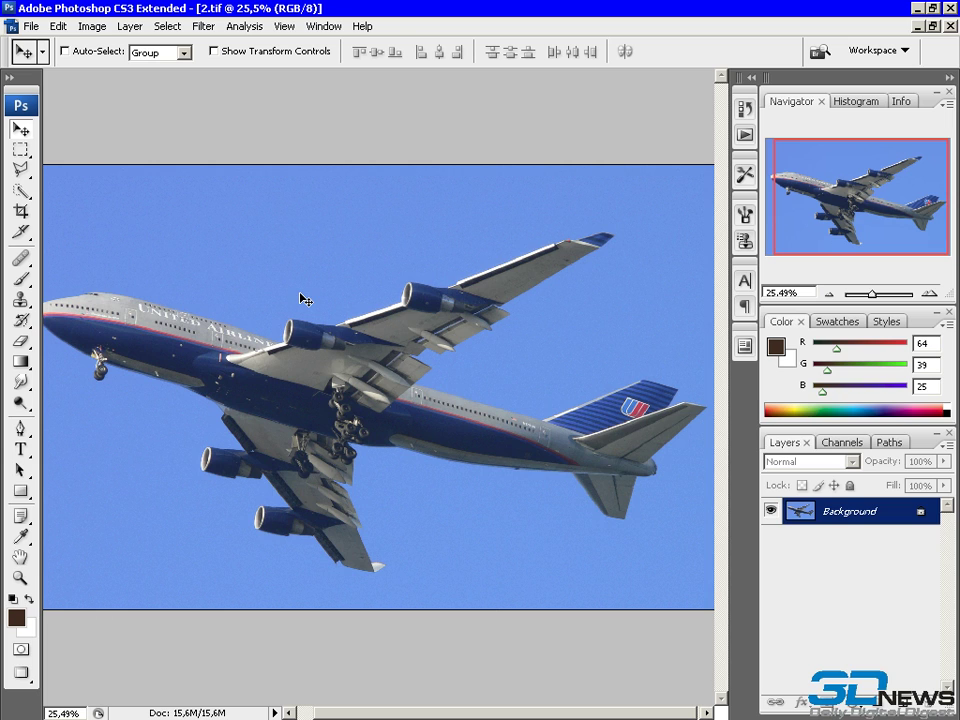
- Select the blue sky around the airplane with the Magic Wand and invert the selection to the airplane
{"action": "left_click", "coordinate": [21, 191]}
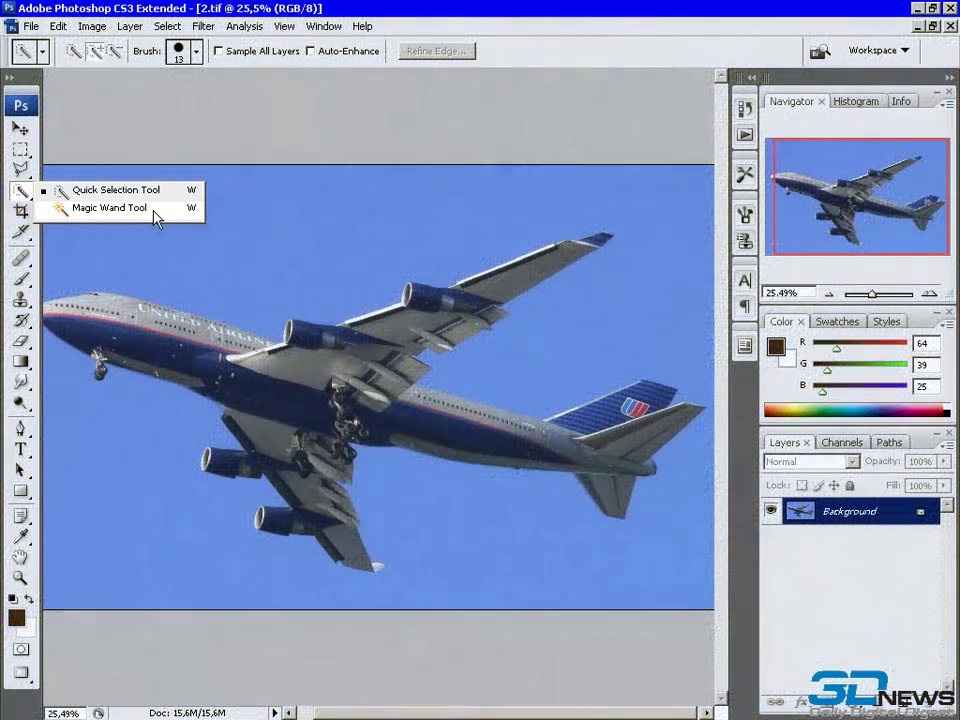
{"action": "left_click", "coordinate": [155, 211]}
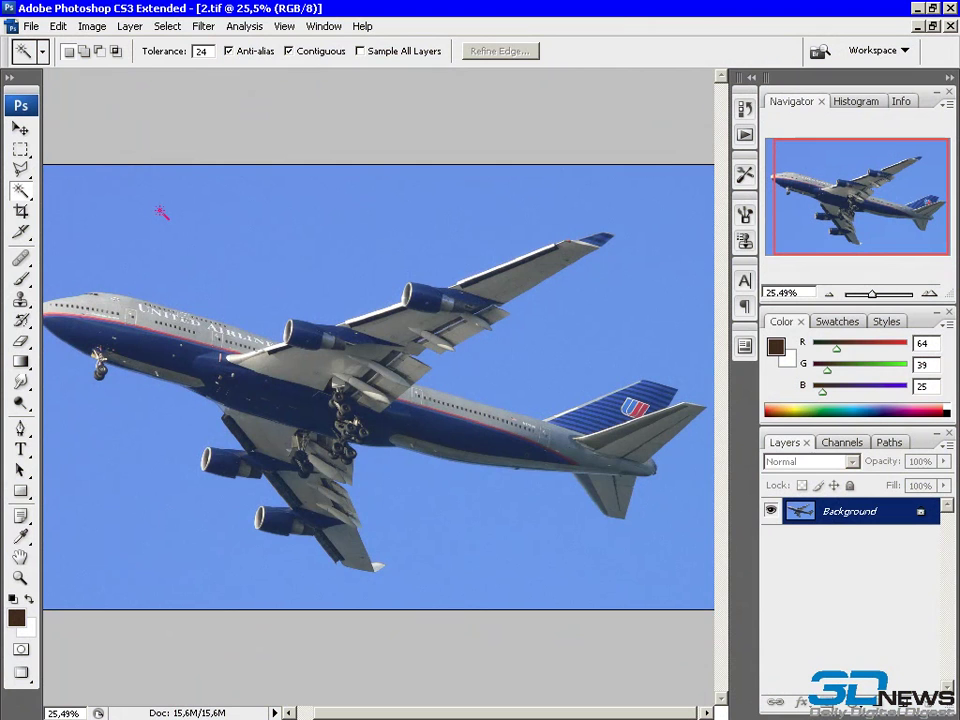
{"action": "left_click", "coordinate": [160, 211]}
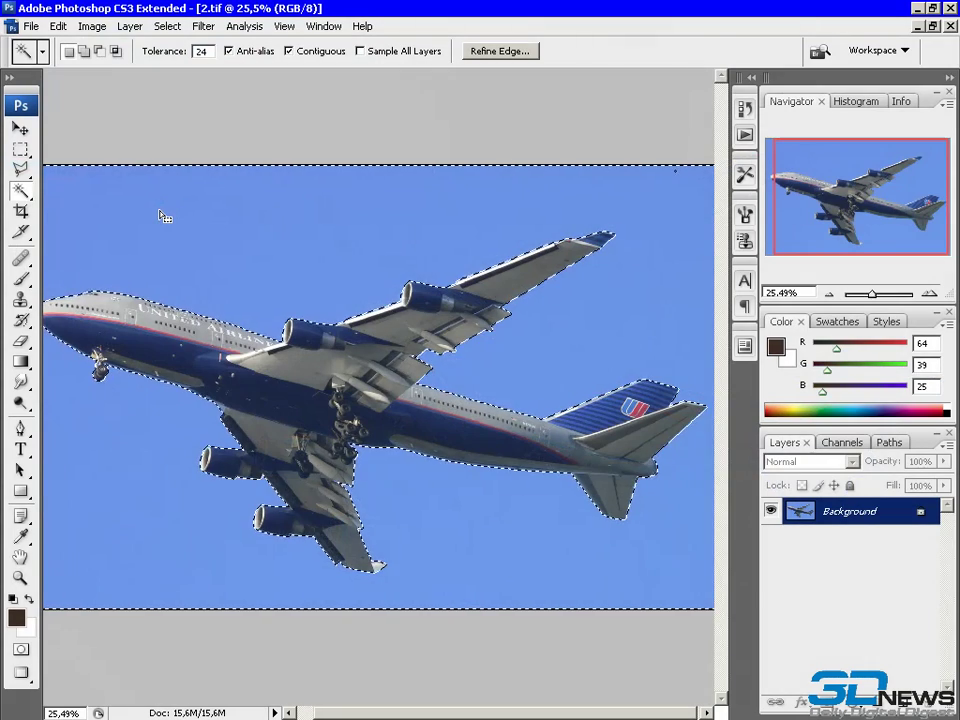
{"action": "right_click", "coordinate": [163, 215]}
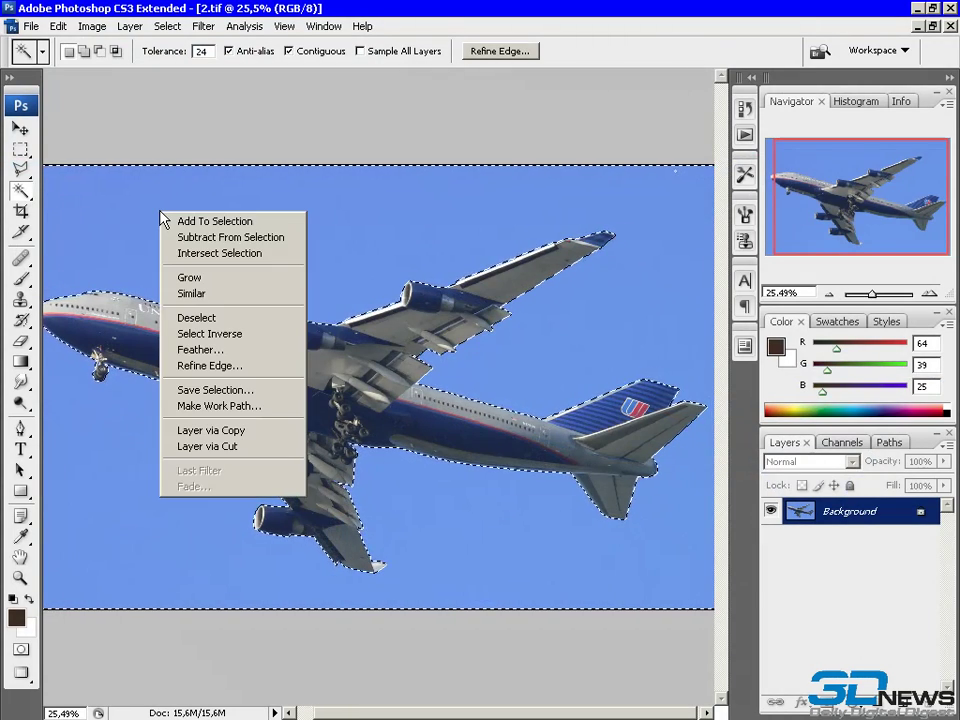
{"action": "left_click", "coordinate": [285, 336]}
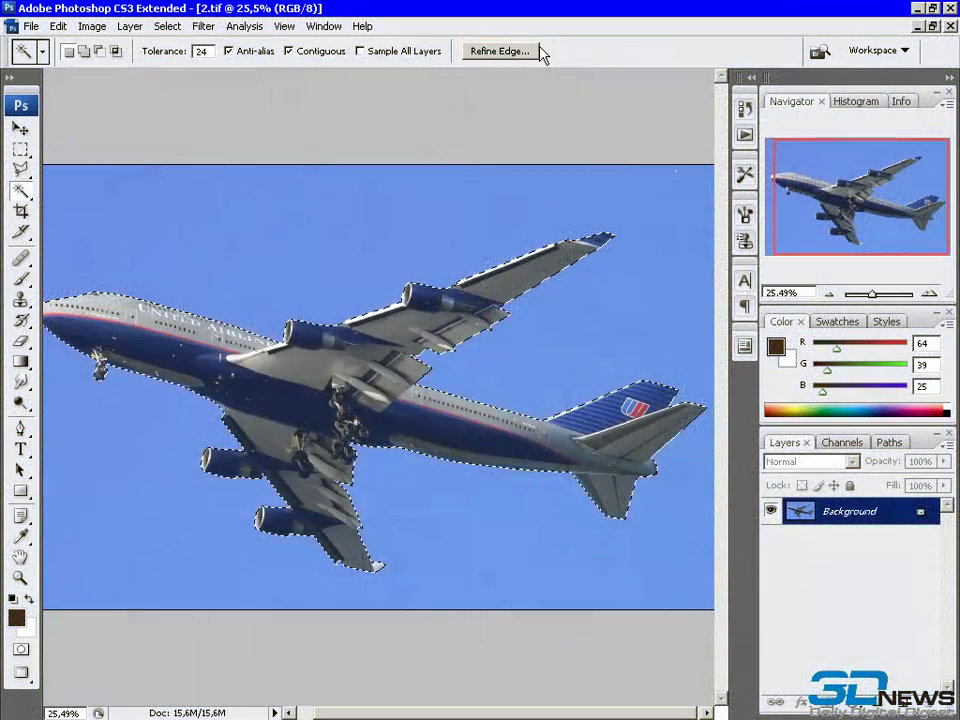
- Refine the airplane selection's edge with Feather 5.5 px and Contract/Expand -15%
{"action": "left_click", "coordinate": [538, 52]}
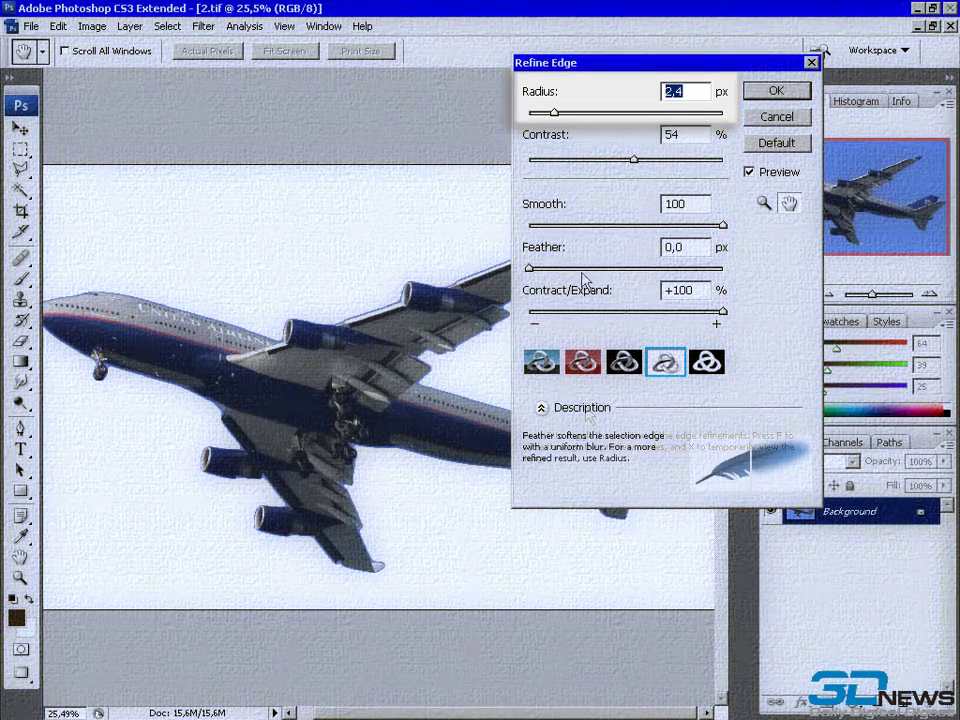
{"action": "left_click_drag", "start_coordinate": [528, 268], "coordinate": [584, 270]}
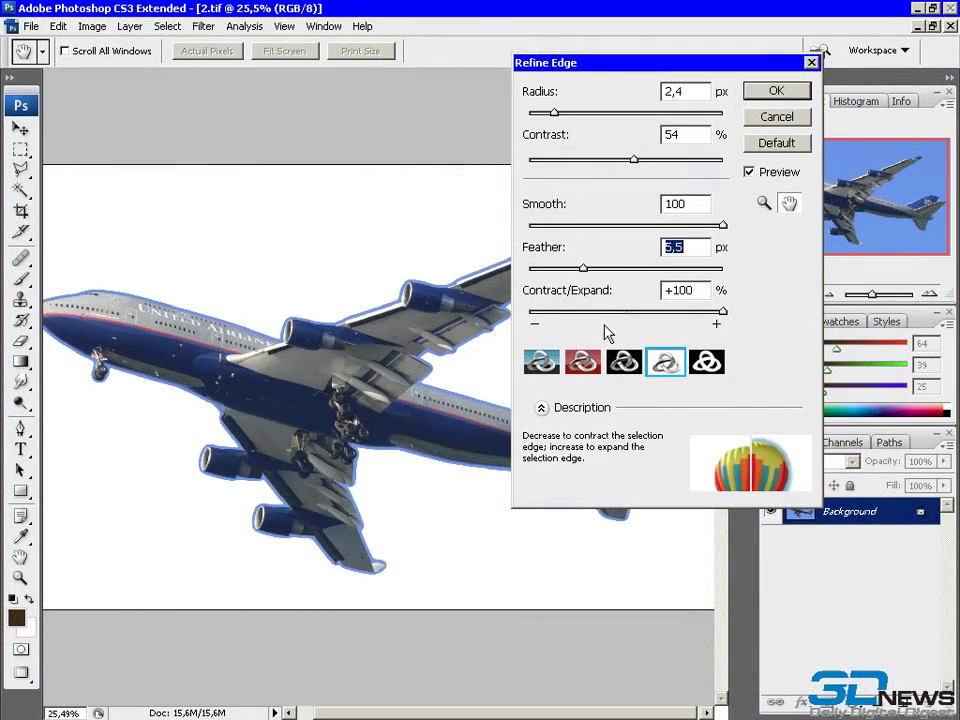
{"action": "left_click", "coordinate": [611, 312]}
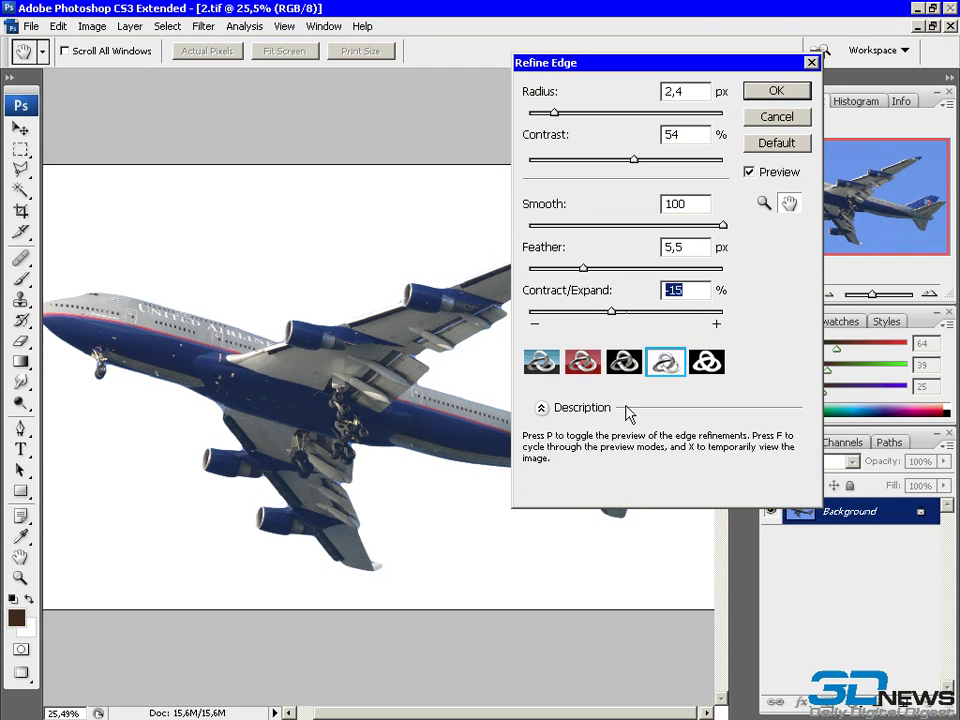
{"action": "key", "text": "Return"}
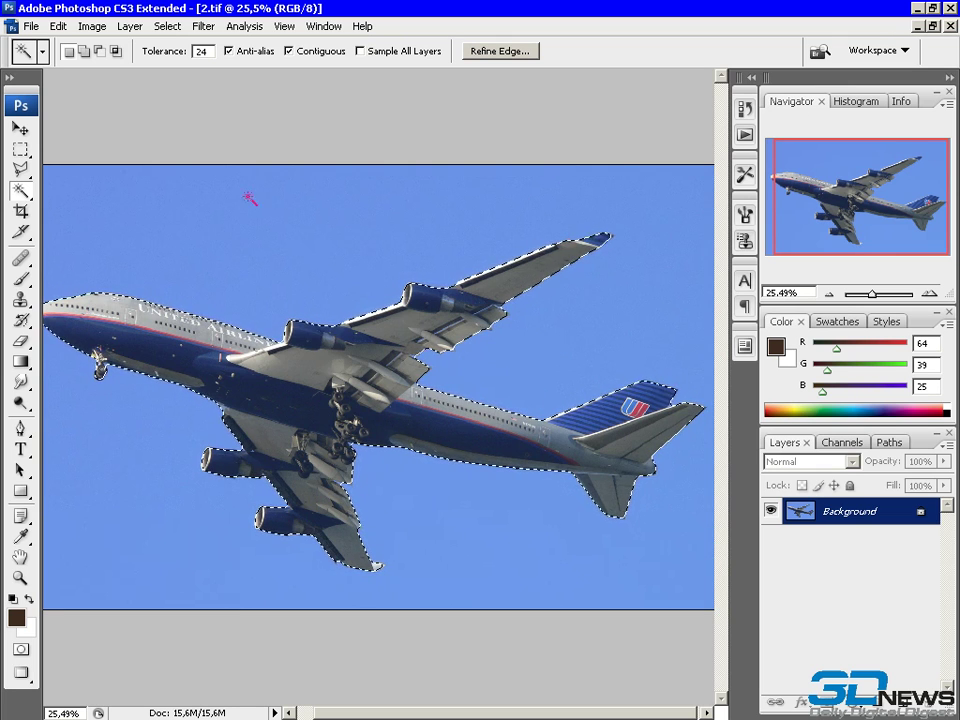
- Cut the selected airplane out of 2.tif and paste it into the lightning image 1.tif
{"action": "left_click", "coordinate": [57, 26]}
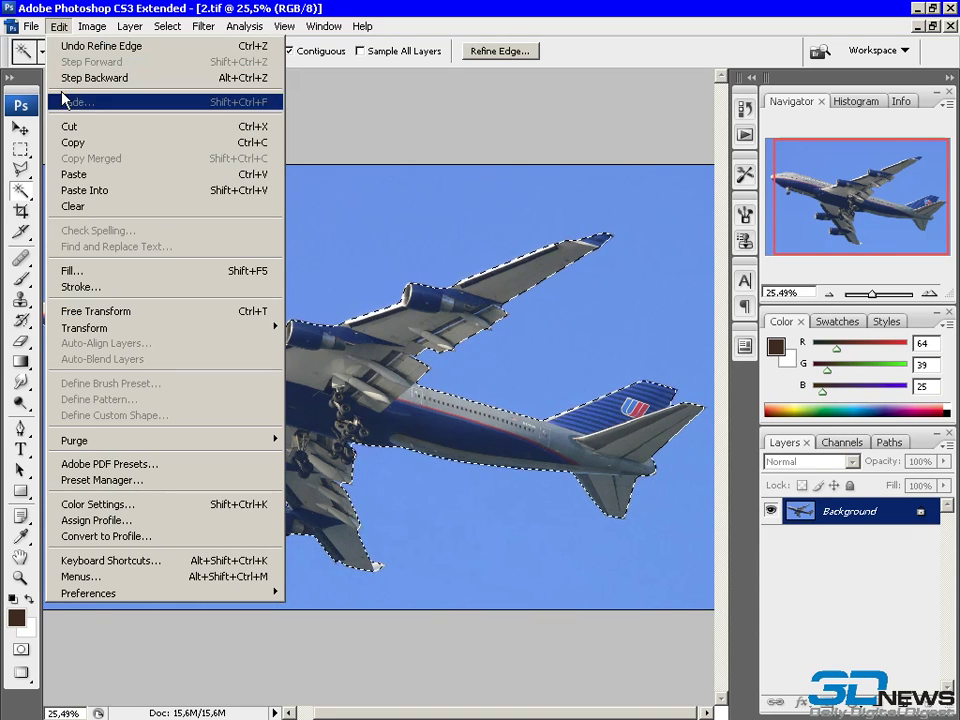
{"action": "left_click", "coordinate": [118, 133]}
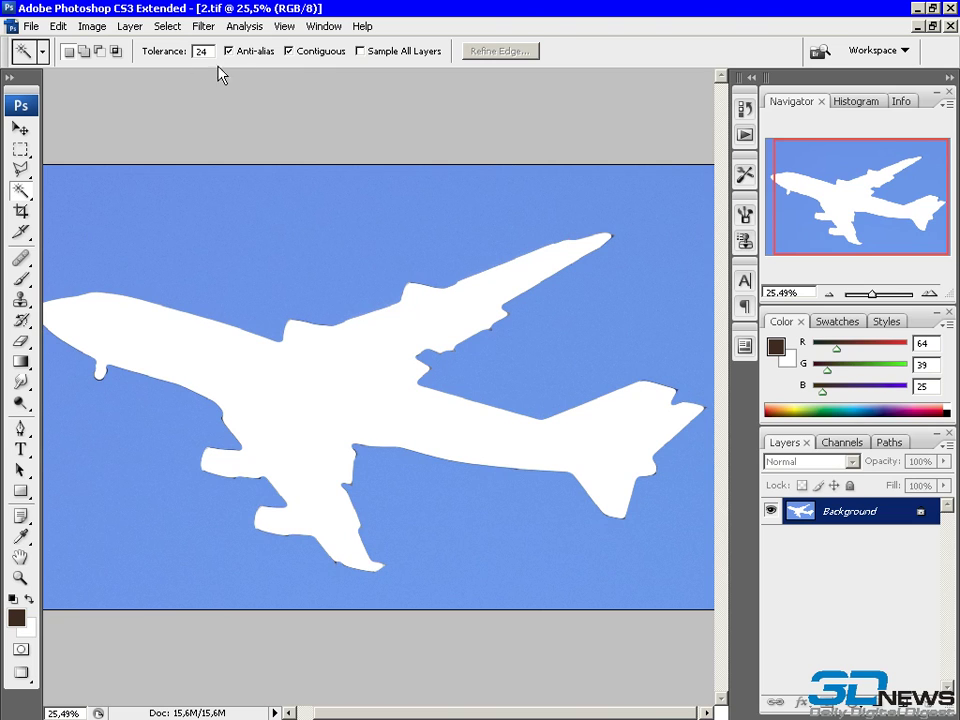
{"action": "left_click", "coordinate": [323, 26]}
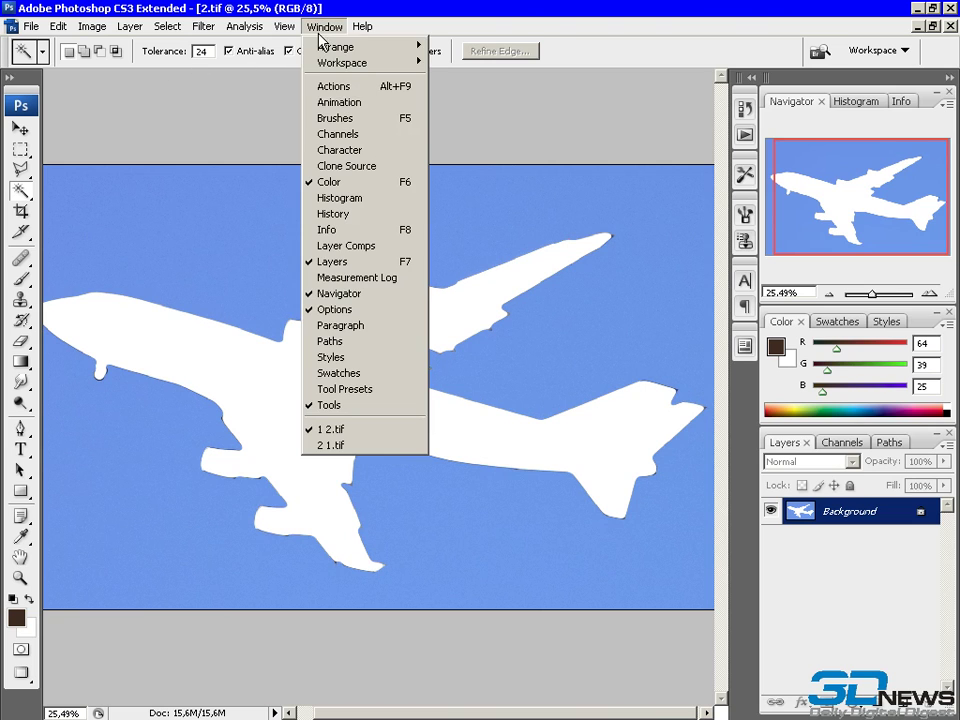
{"action": "left_click", "coordinate": [392, 445]}
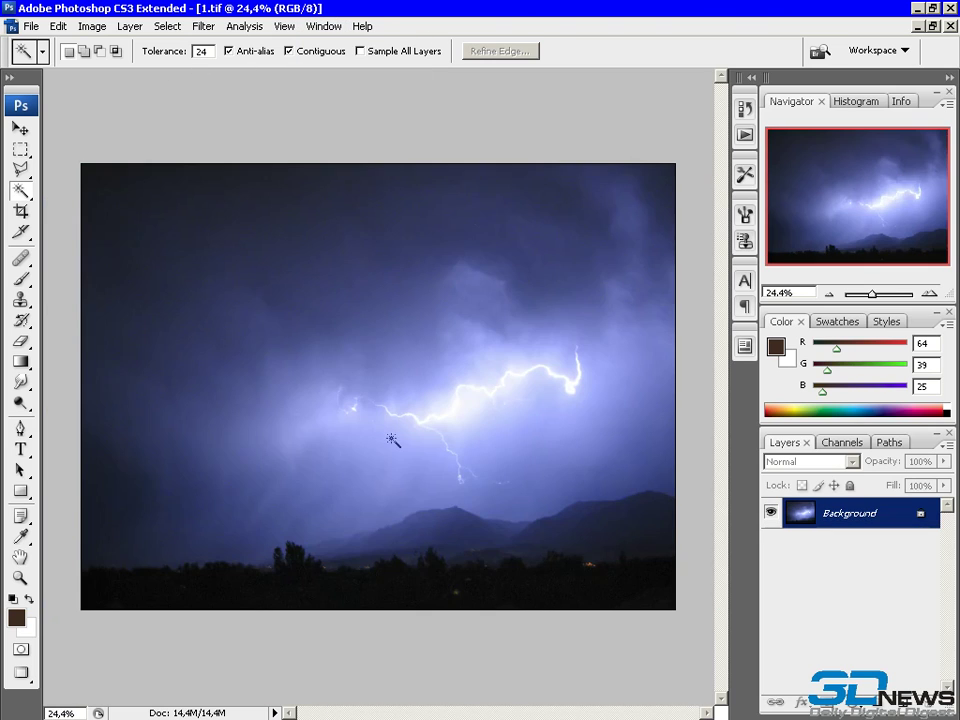
{"action": "left_click", "coordinate": [59, 26]}
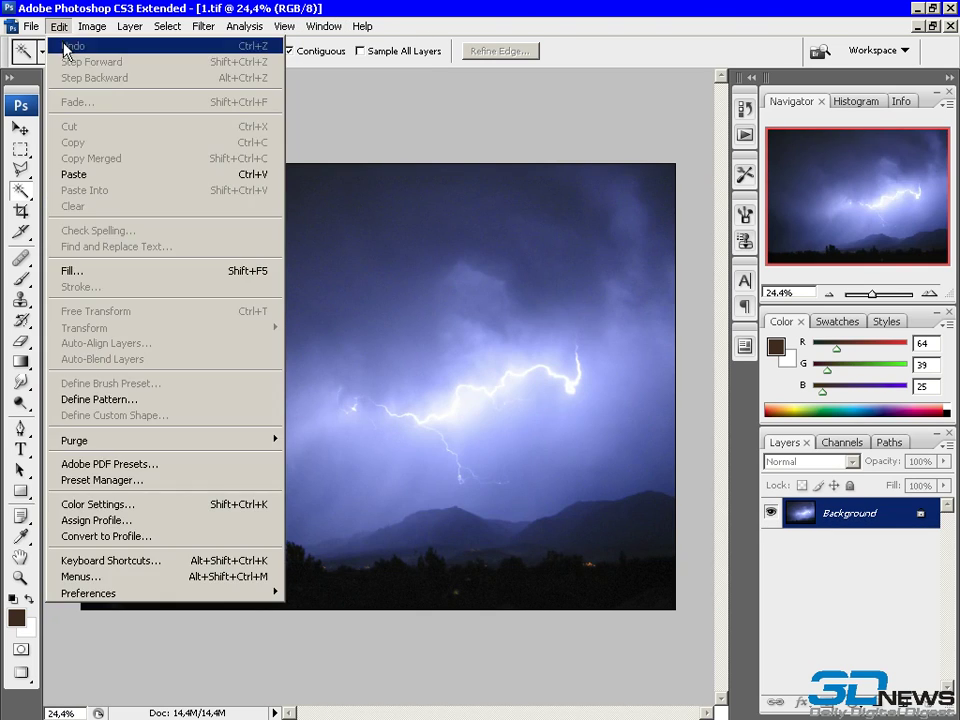
{"action": "left_click", "coordinate": [122, 176]}
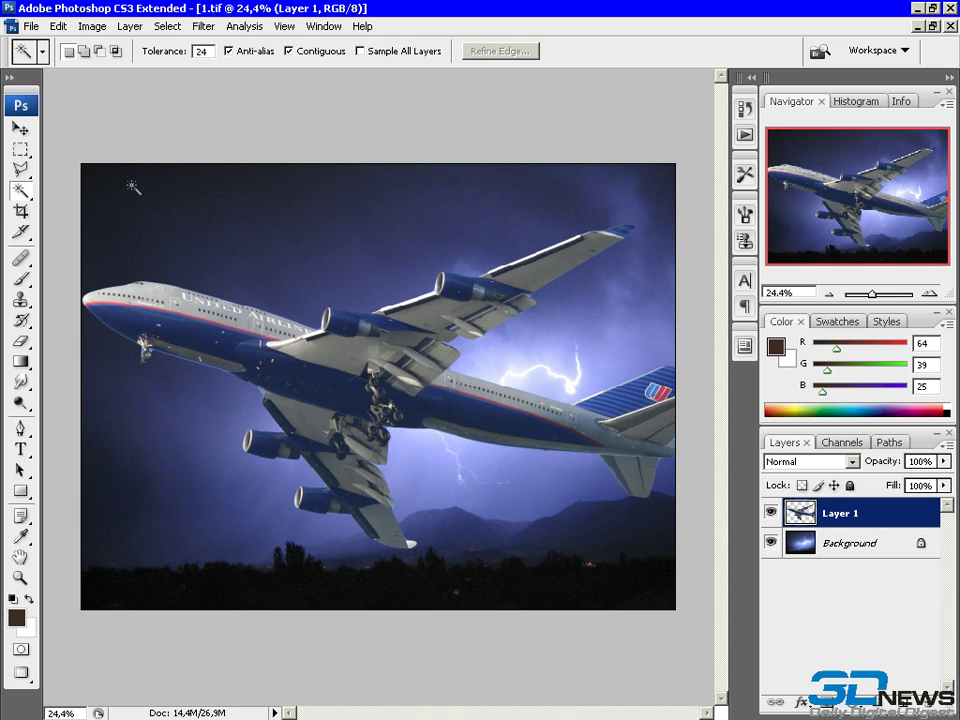
- Scale the pasted airplane proportionally to 49% and move it into the dark sky above and left of the lightning
{"action": "key", "text": "ctrl+t"}
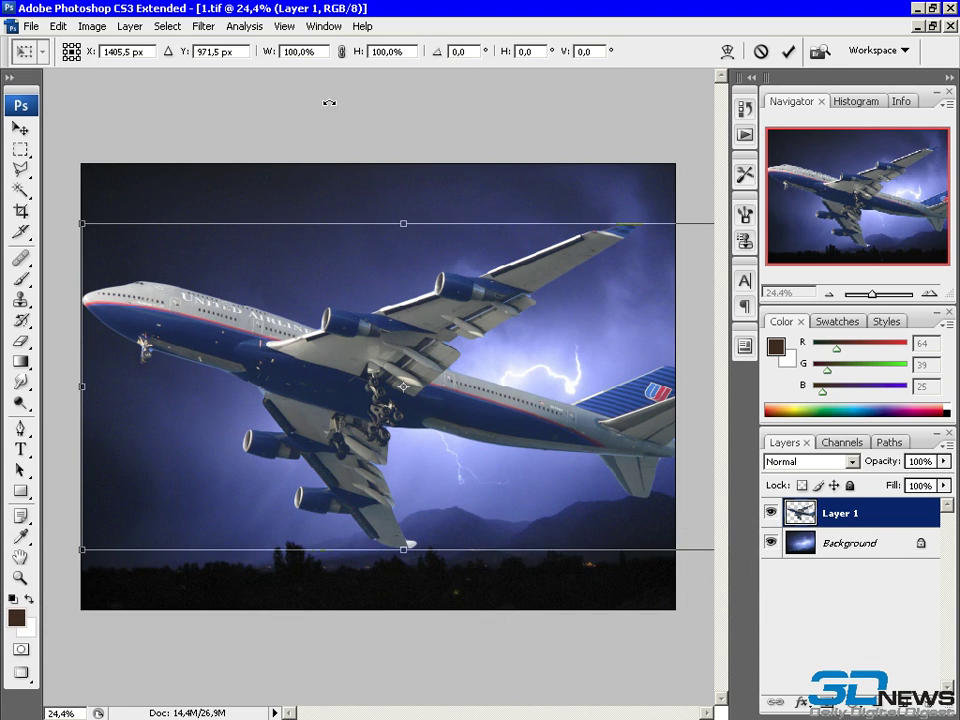
{"action": "left_click", "coordinate": [341, 52]}
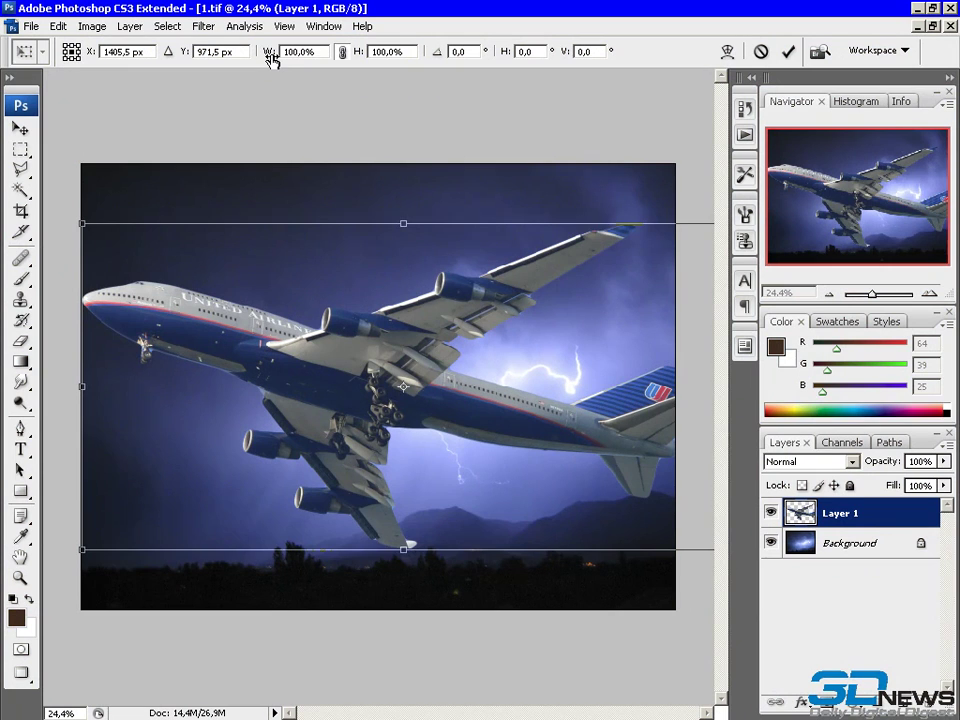
{"action": "left_click_drag", "start_coordinate": [270, 60], "coordinate": [223, 81]}
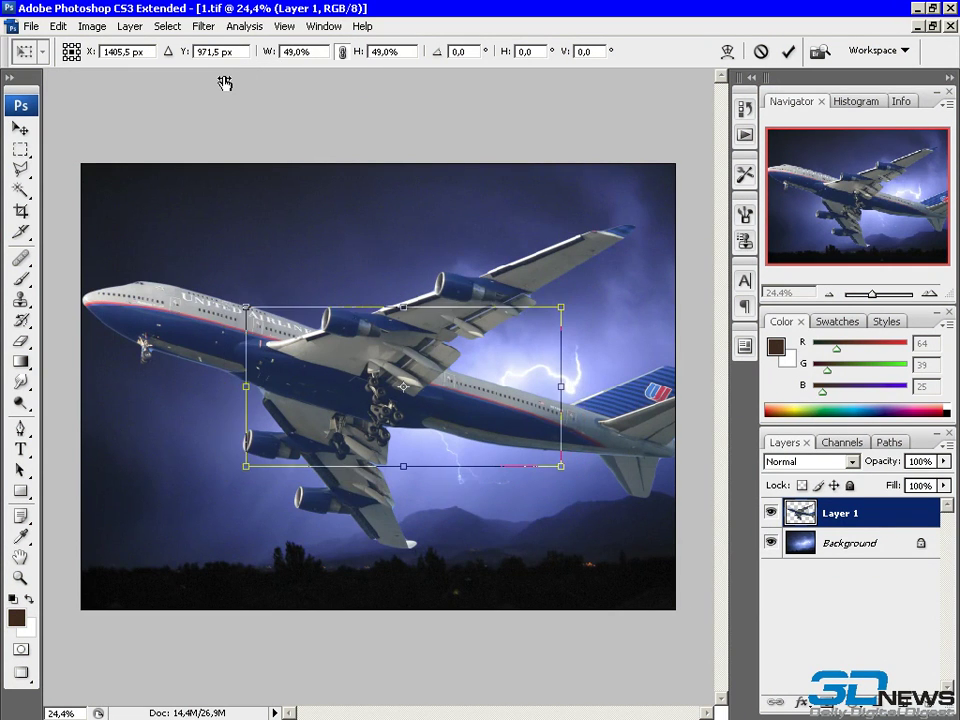
{"action": "left_click_drag", "start_coordinate": [516, 423], "coordinate": [442, 359]}
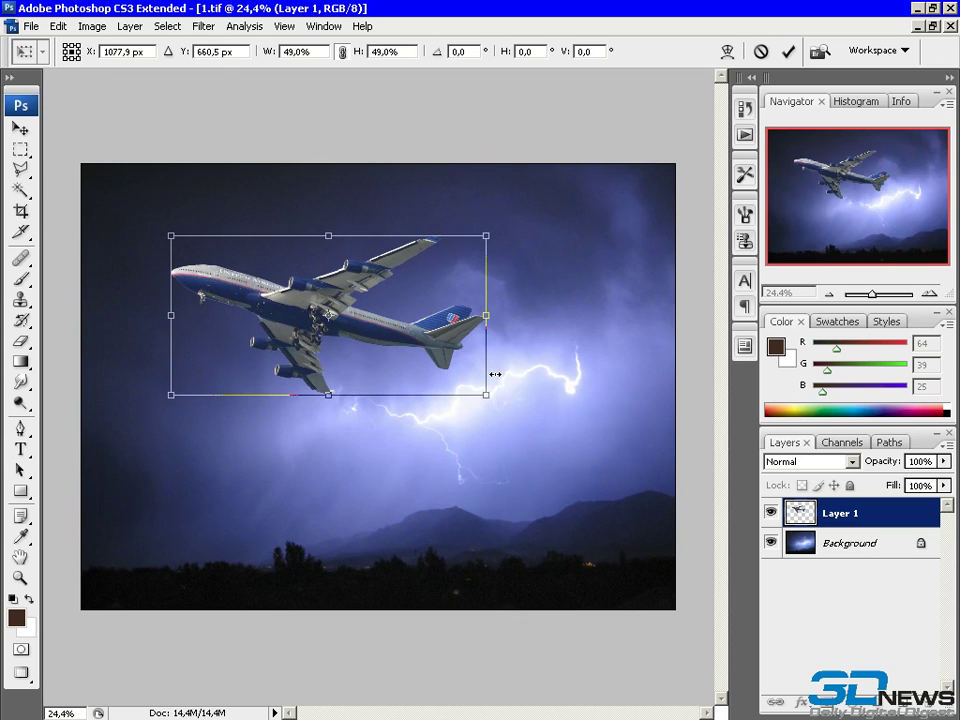
{"action": "key", "text": "Return"}
{"action": "key", "text": "w"}
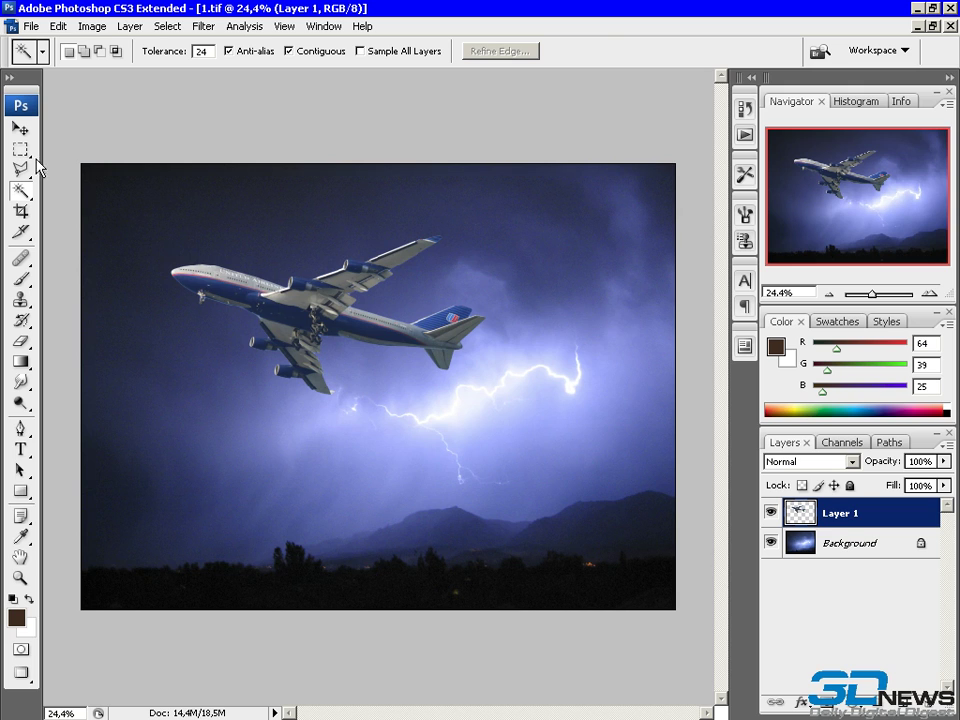
- Nudge the airplane slightly up and left and set its layer's blend mode to Multiply
{"action": "left_click", "coordinate": [20, 129]}
{"action": "left_click_drag", "start_coordinate": [319, 331], "coordinate": [316, 328]}
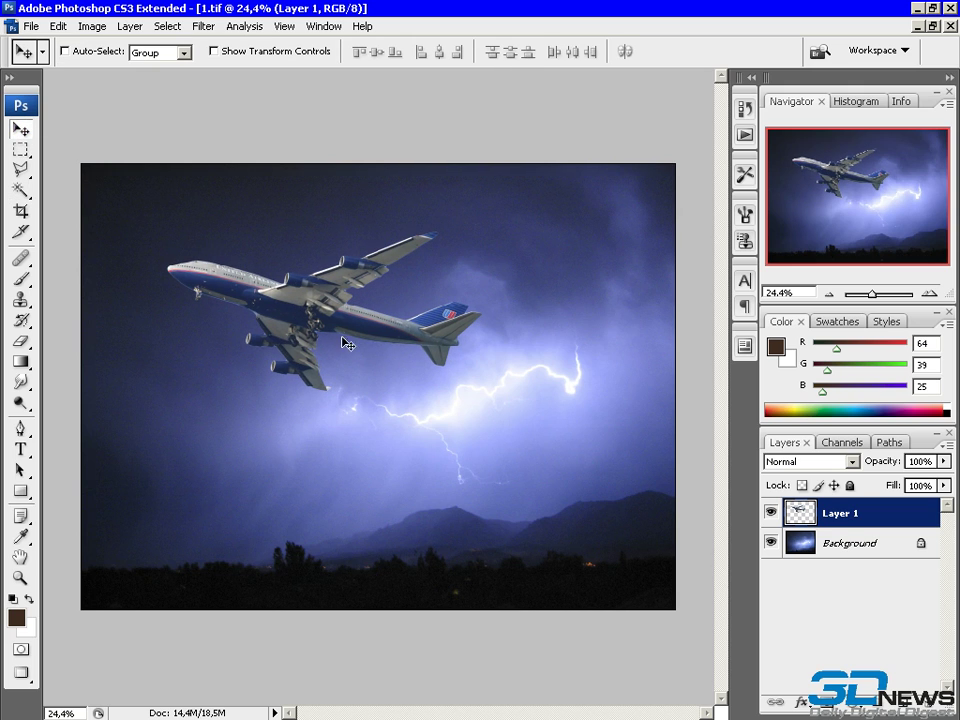
{"action": "left_click", "coordinate": [852, 461]}
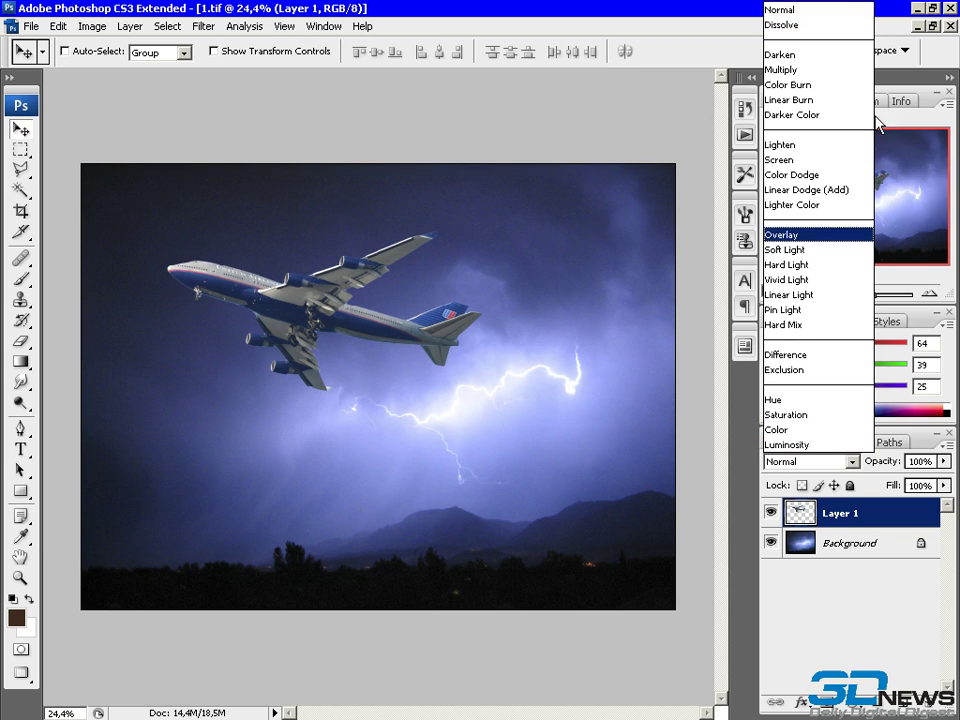
{"action": "left_click", "coordinate": [831, 71]}
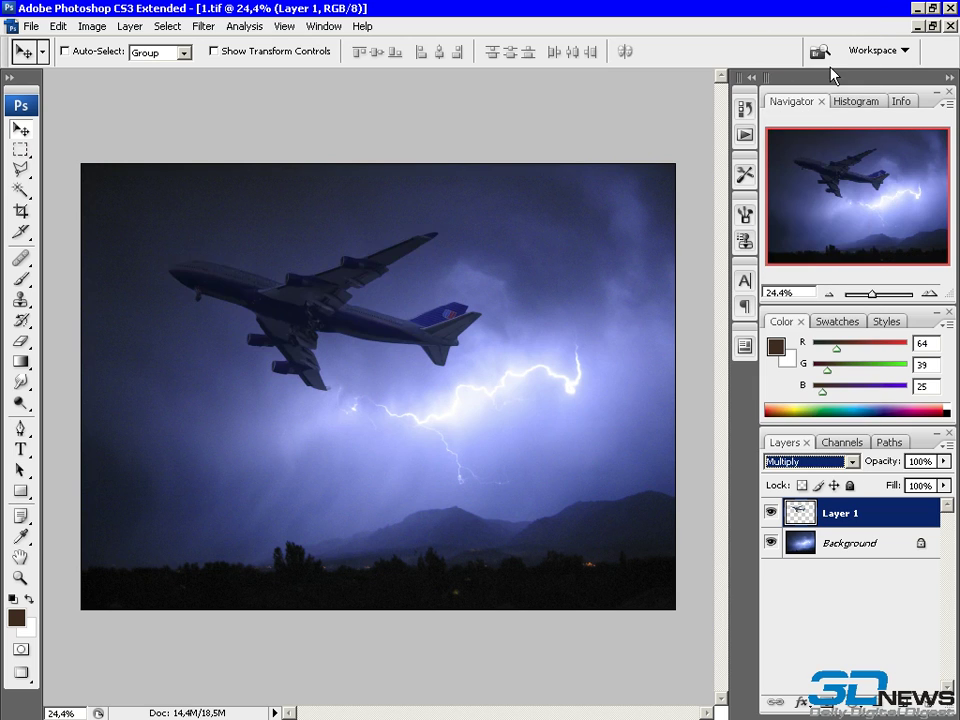